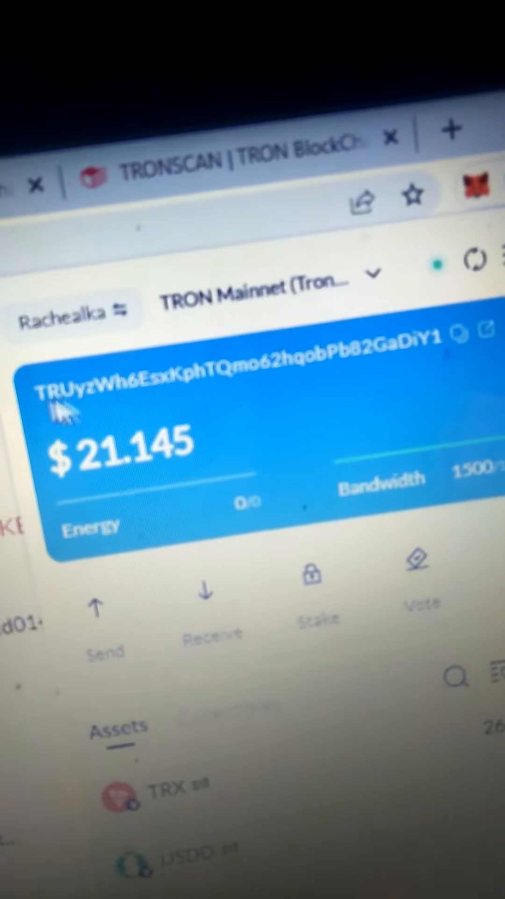
Show the Switch Wallet list with total assets of $243.955.
left_click(91, 320)
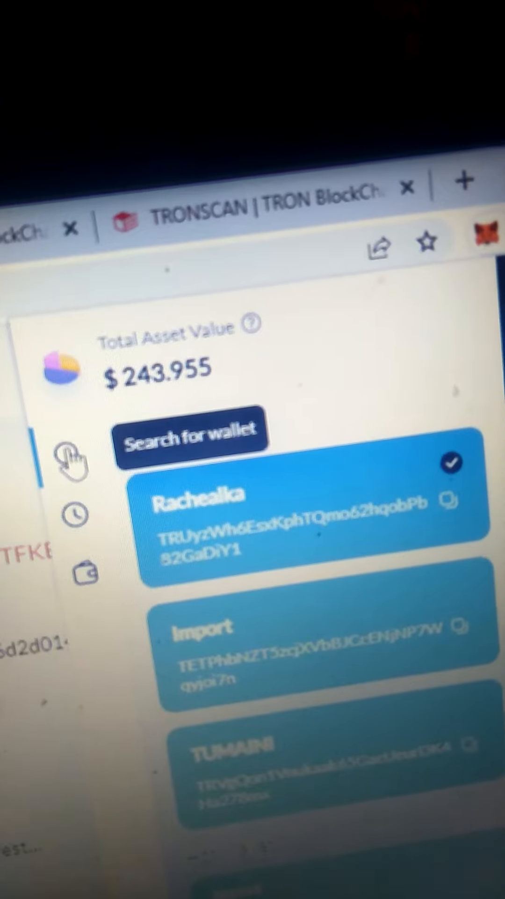
Search the wallet list for 'mo' to find MORAAH holding 183.358 TRX.
left_click(70, 459)
type("mo")
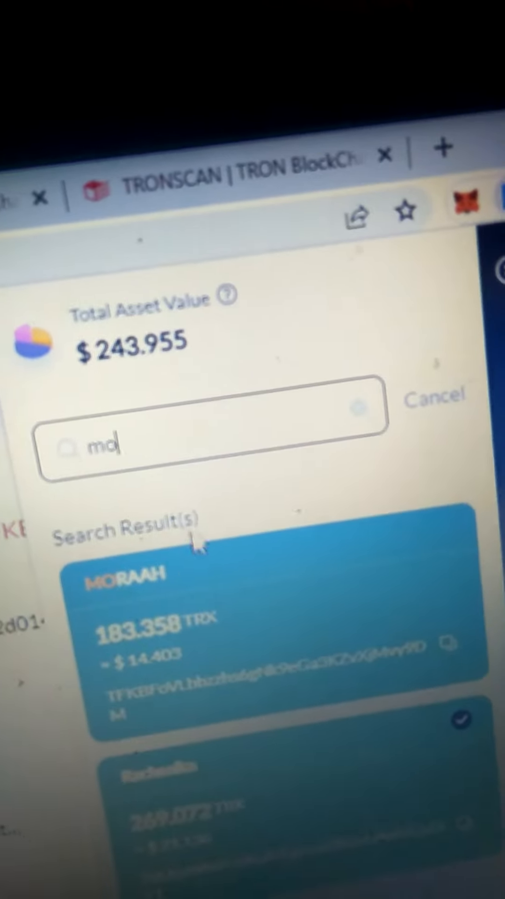